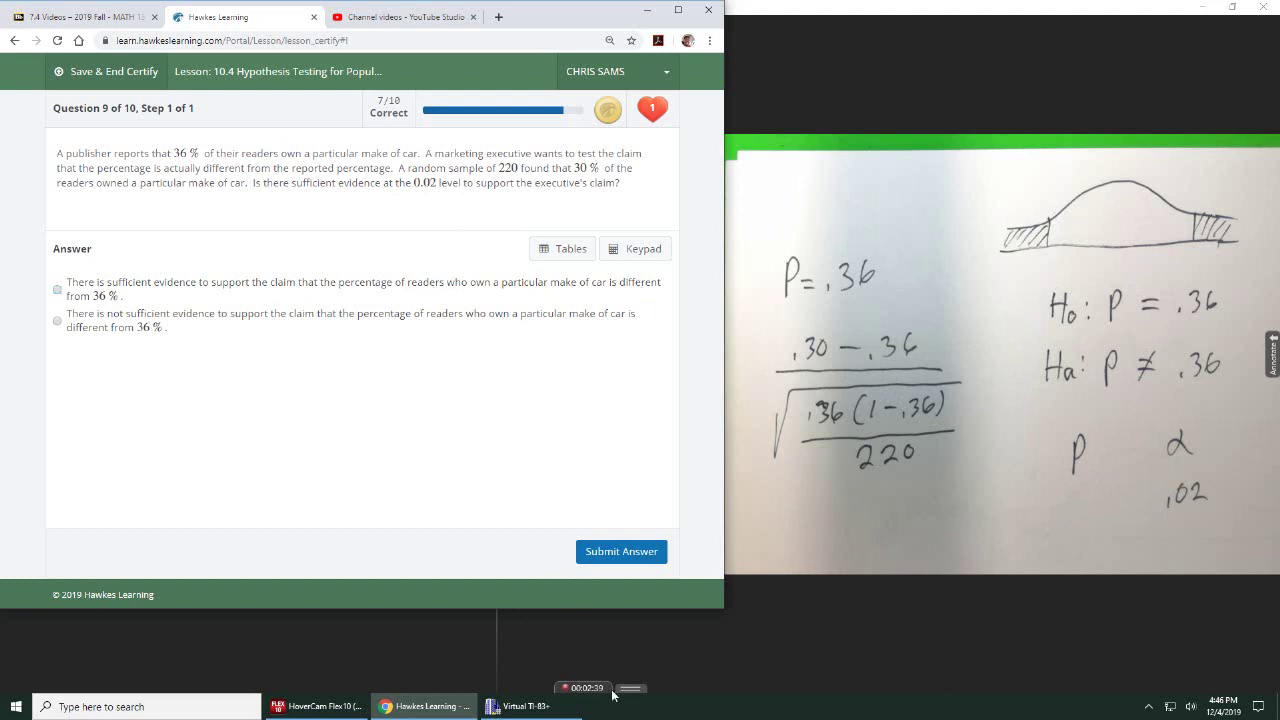
# In the TI-83+, recall the previous z expression and change its proportions to .30 minus .36
pyautogui.click(520, 706)
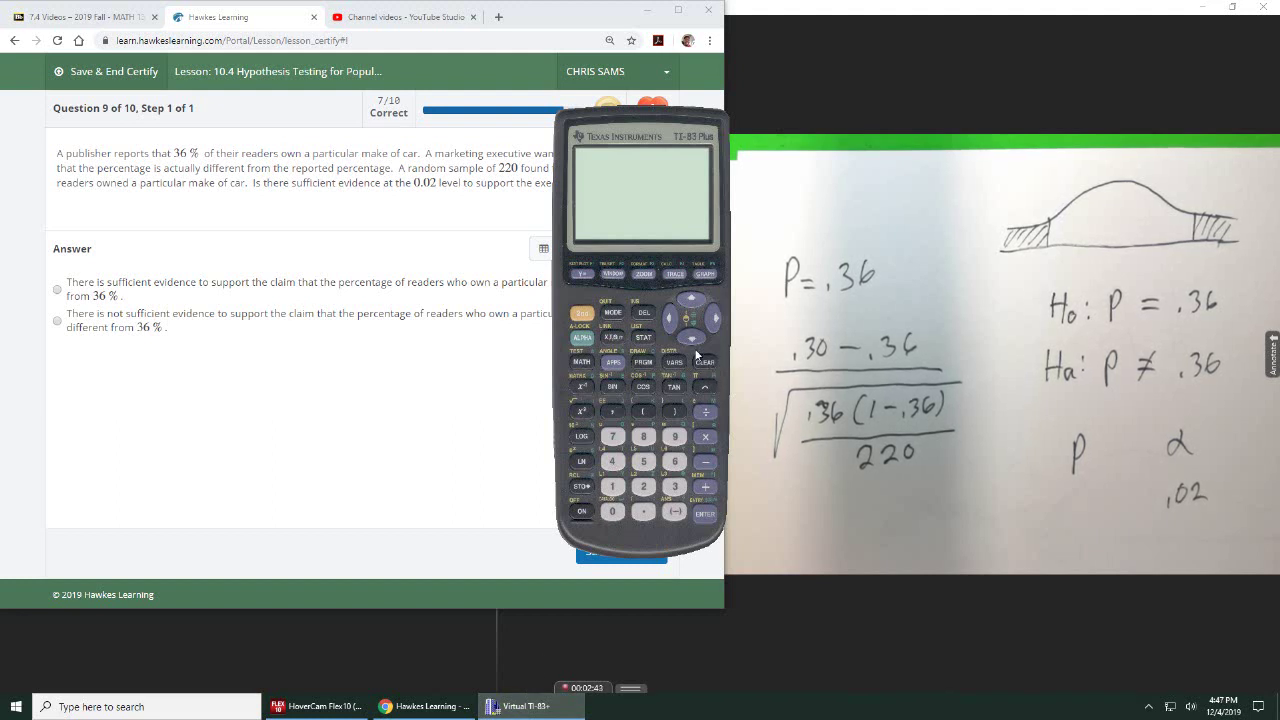
pyautogui.click(578, 514)
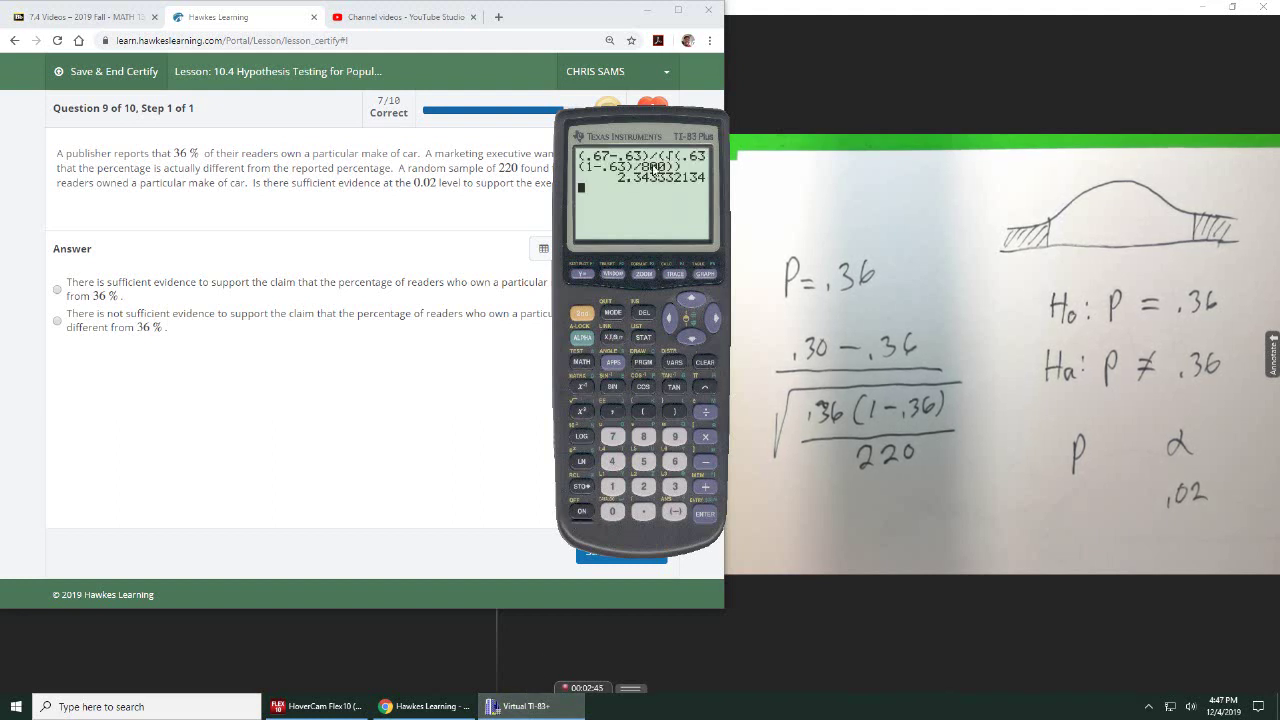
pyautogui.click(709, 525)
pyautogui.click(691, 300)
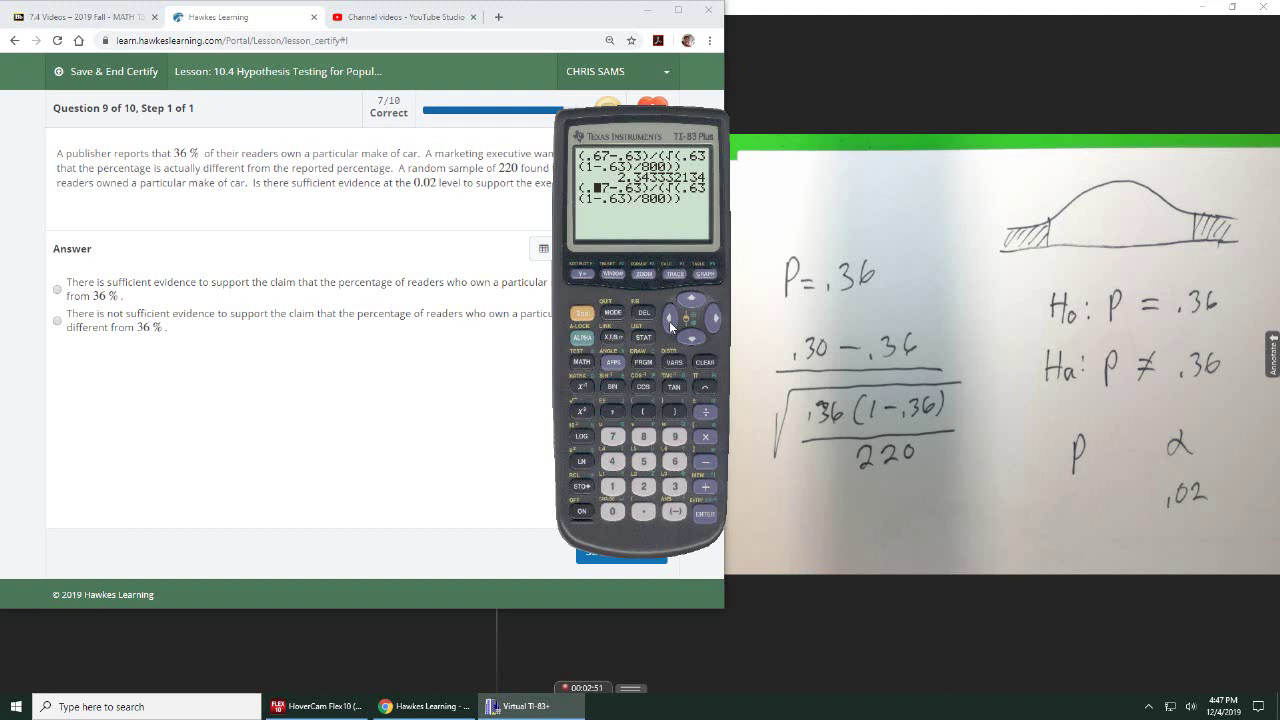
pyautogui.click(669, 320)
pyautogui.click(675, 487)
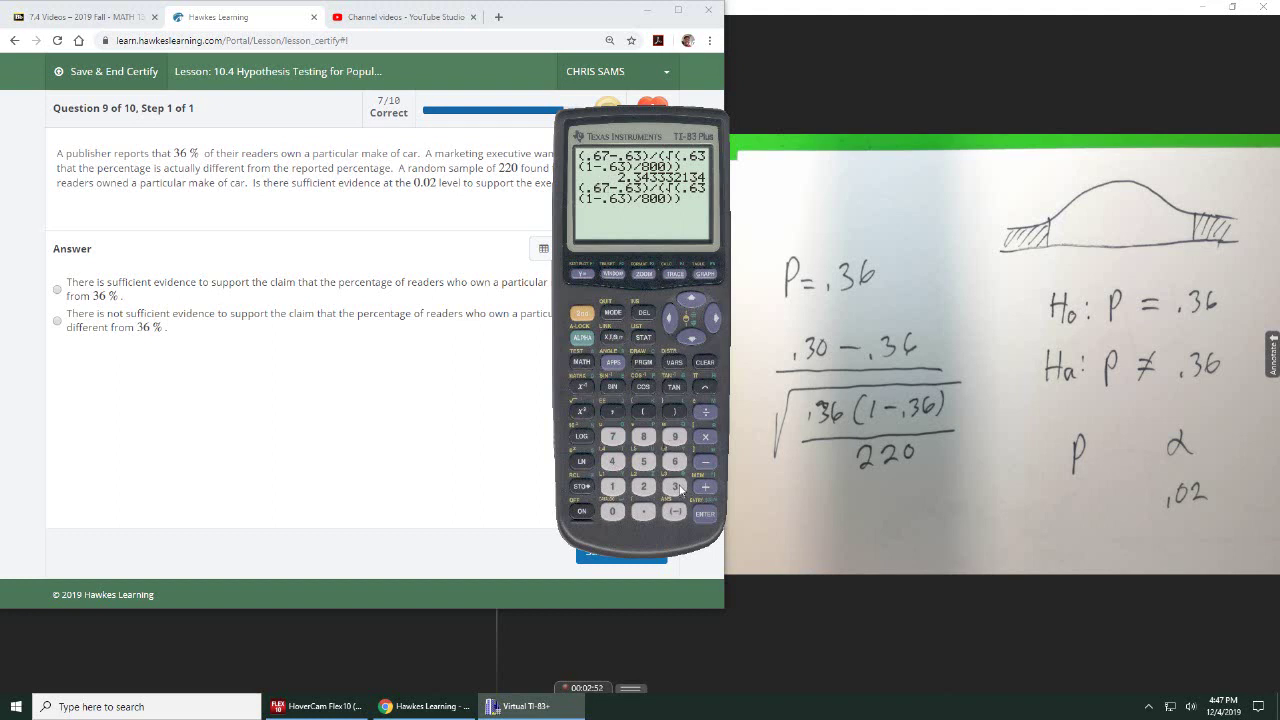
pyautogui.click(613, 512)
pyautogui.click(673, 488)
pyautogui.click(675, 461)
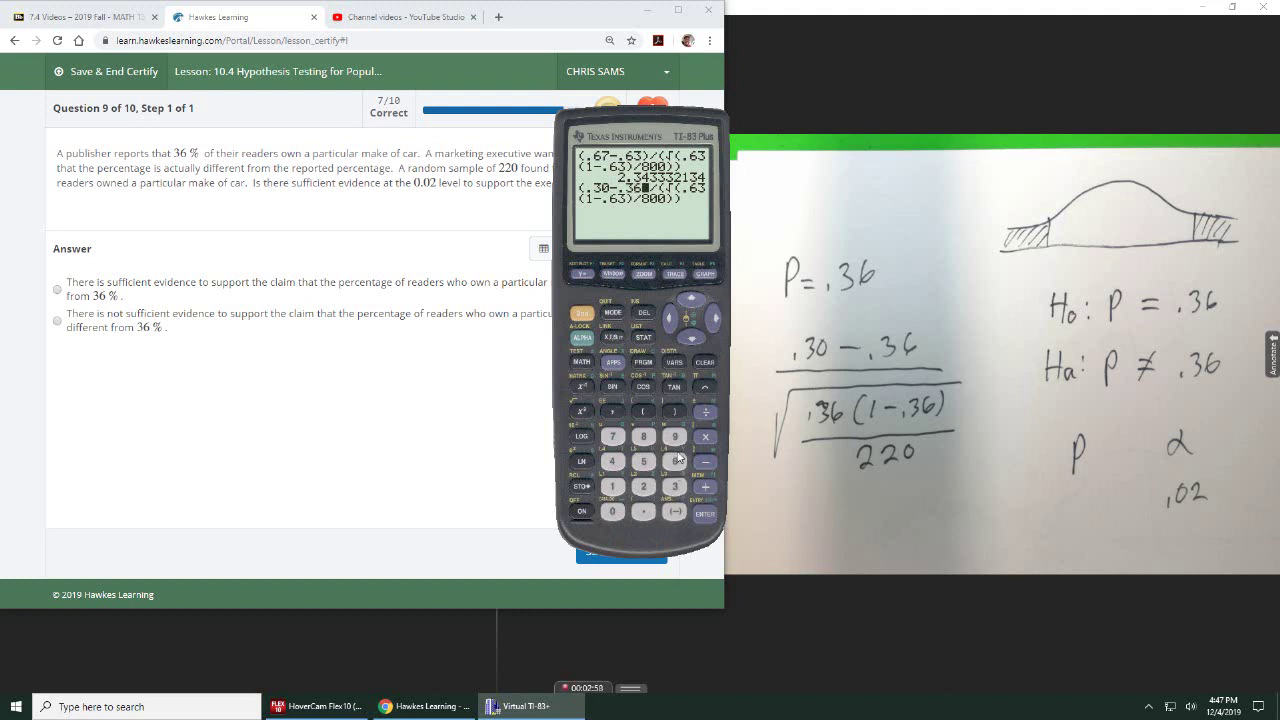
# Change the proportions under the square root to .36 and 1−.36
pyautogui.click(715, 320)
pyautogui.click(715, 320)
pyautogui.click(715, 320)
pyautogui.click(715, 320)
pyautogui.click(675, 488)
pyautogui.click(682, 467)
pyautogui.click(715, 320)
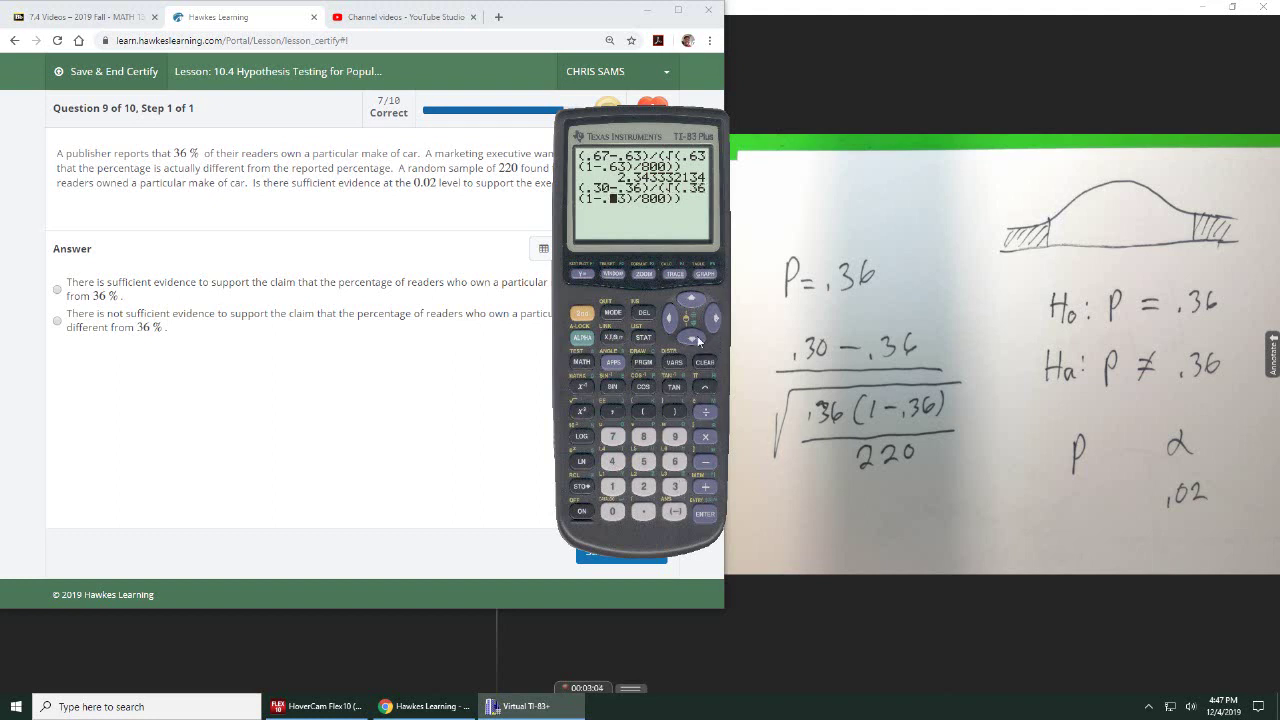
pyautogui.click(675, 488)
pyautogui.click(675, 461)
pyautogui.click(715, 320)
# Set the sample size to 220 and evaluate, giving z = −1.854049622
pyautogui.click(643, 486)
pyautogui.click(643, 486)
pyautogui.click(617, 513)
pyautogui.click(702, 520)
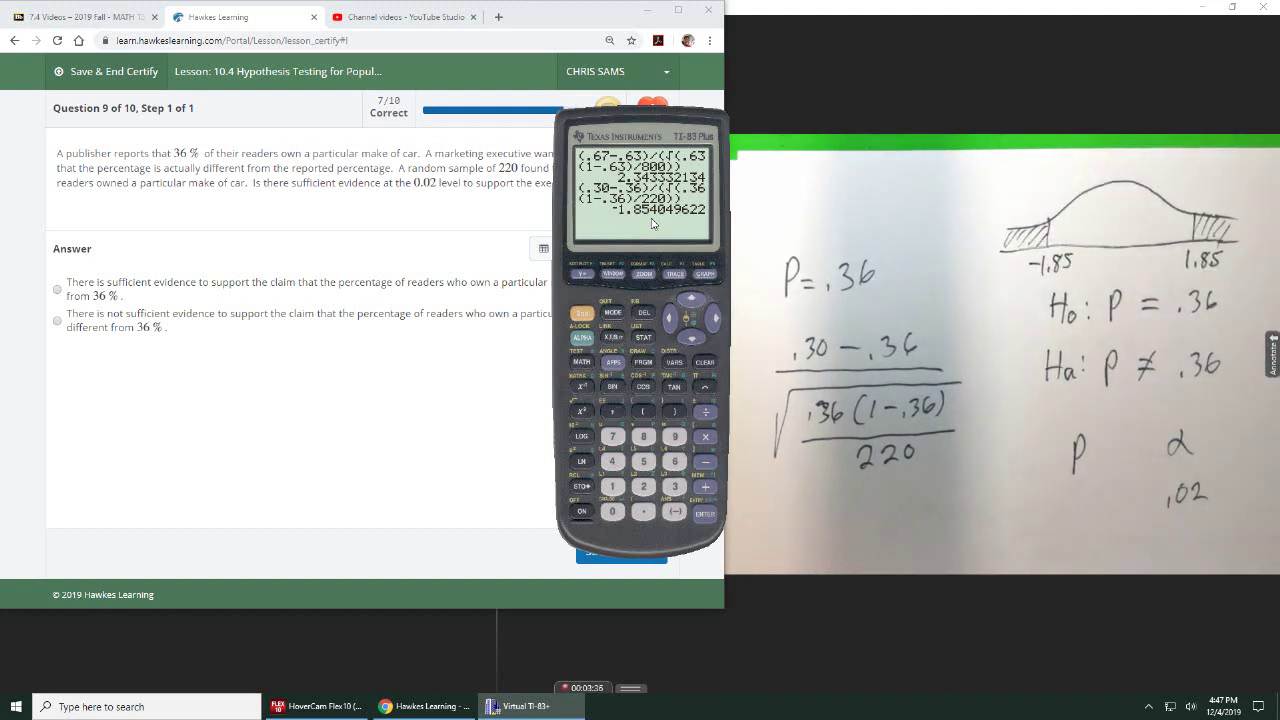
pyautogui.click(447, 247)
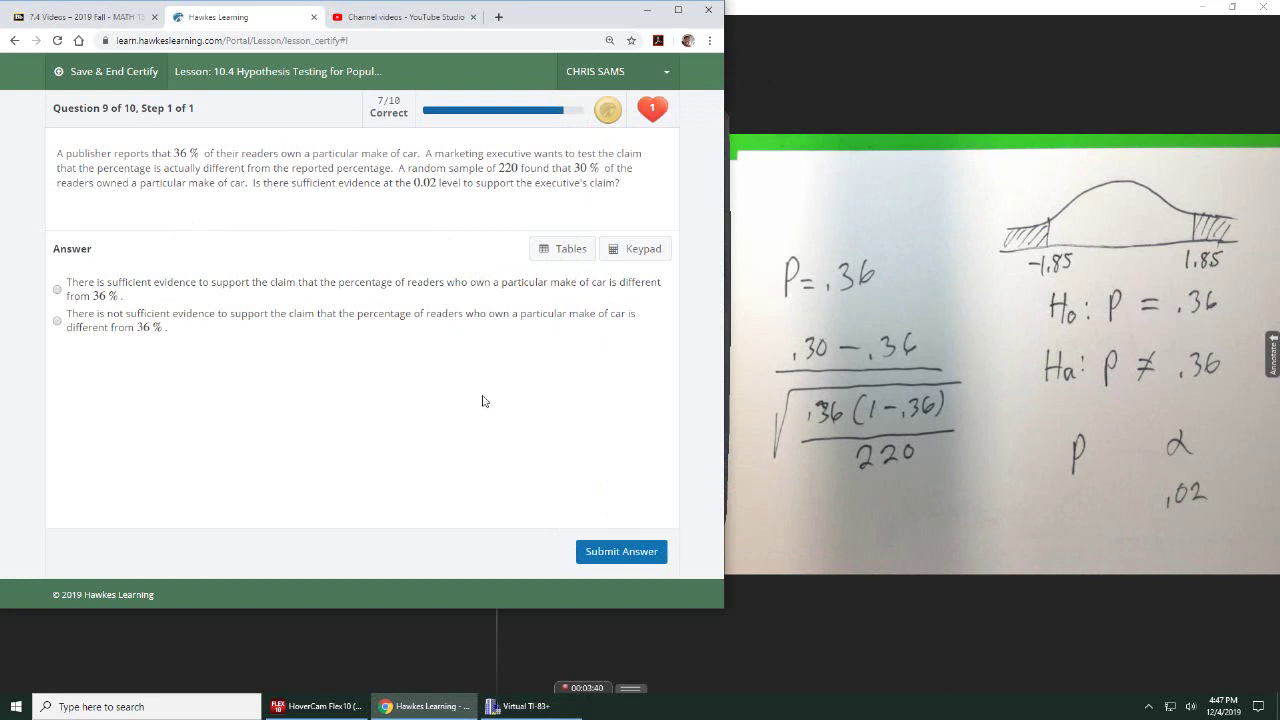
# Look up z = −1.85 in the negative-z standard normal table, finding 0.0322
pyautogui.click(559, 249)
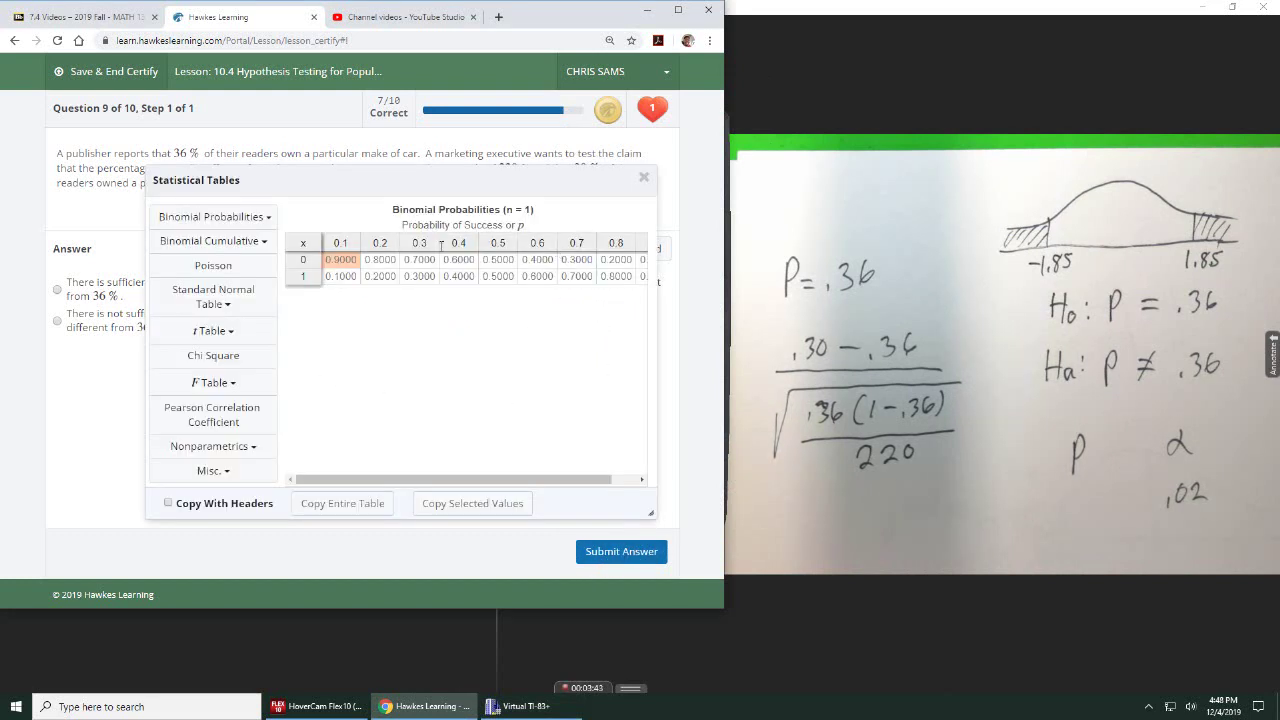
pyautogui.click(231, 313)
pyautogui.click(228, 378)
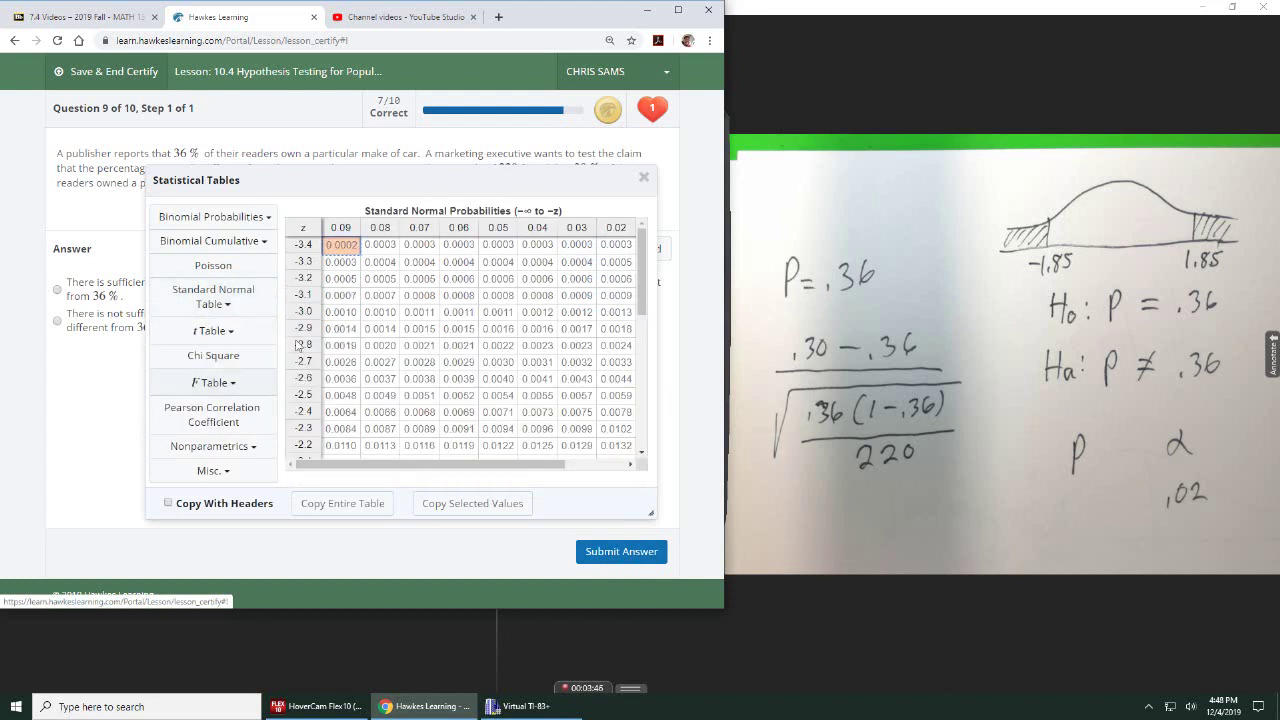
pyautogui.scroll(-3, 318, 290)
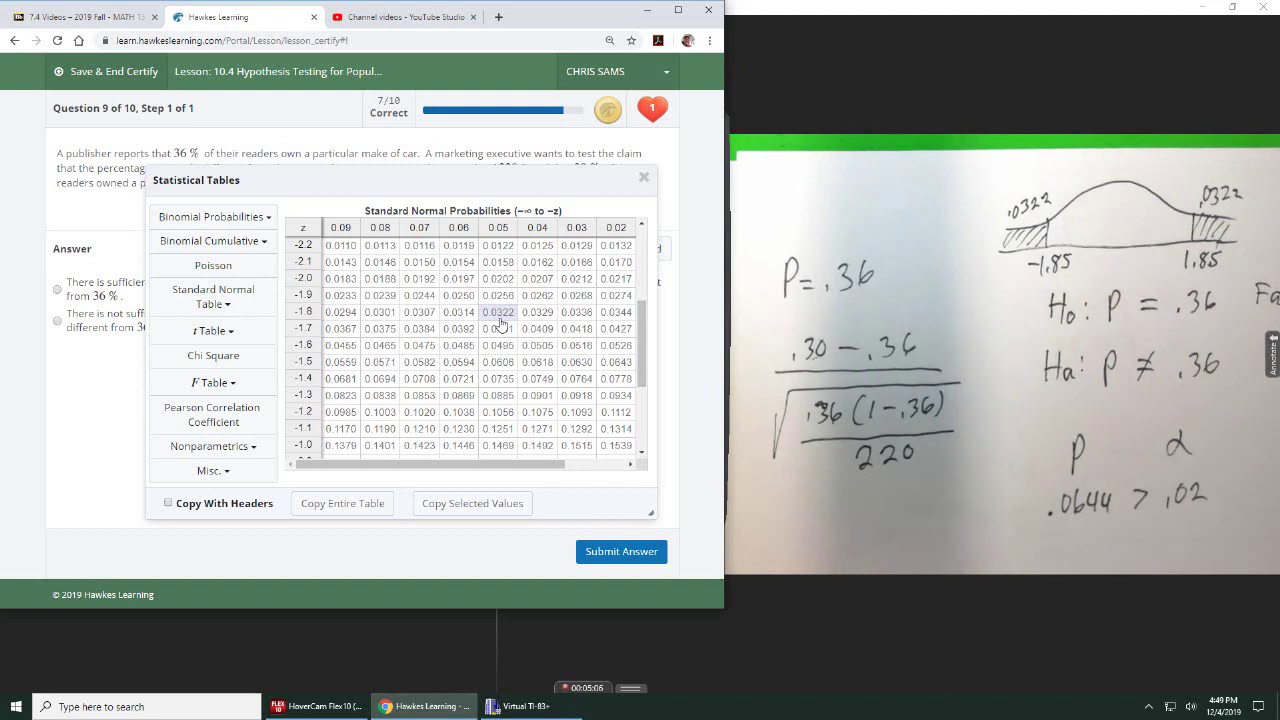
pyautogui.click(644, 179)
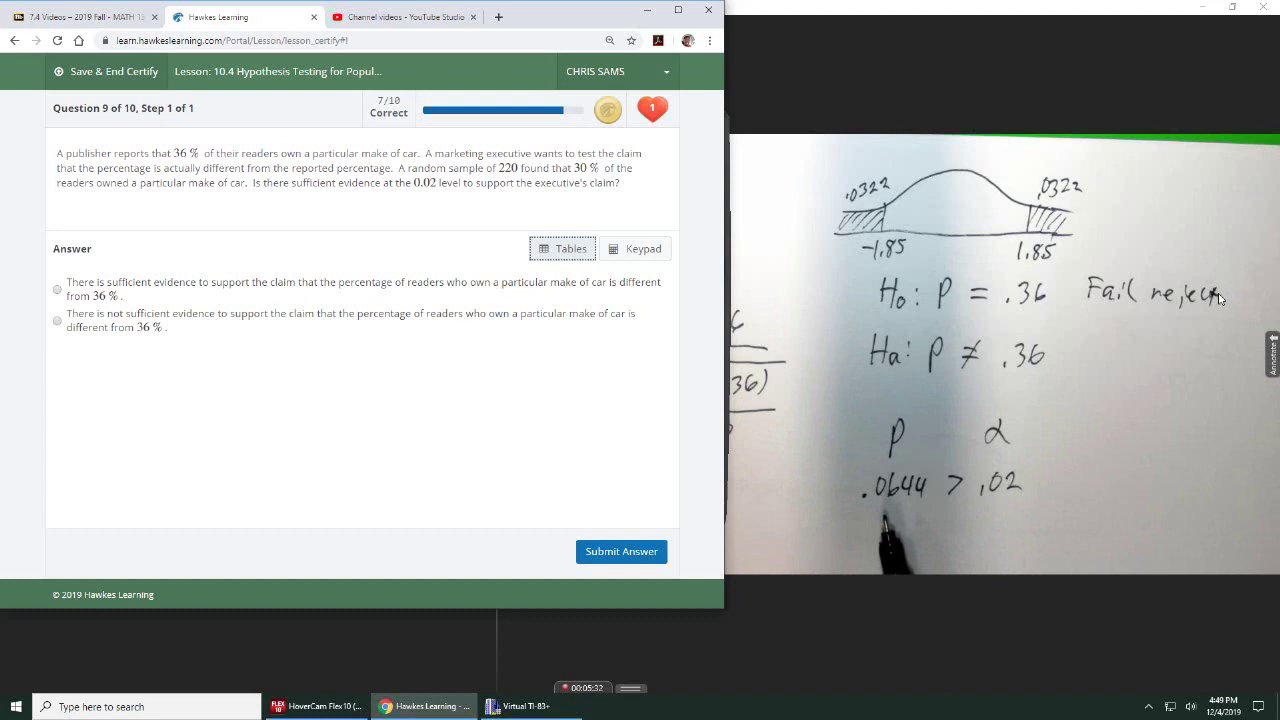
# Select 'not sufficient evidence' of a difference from 36%
pyautogui.click(57, 321)
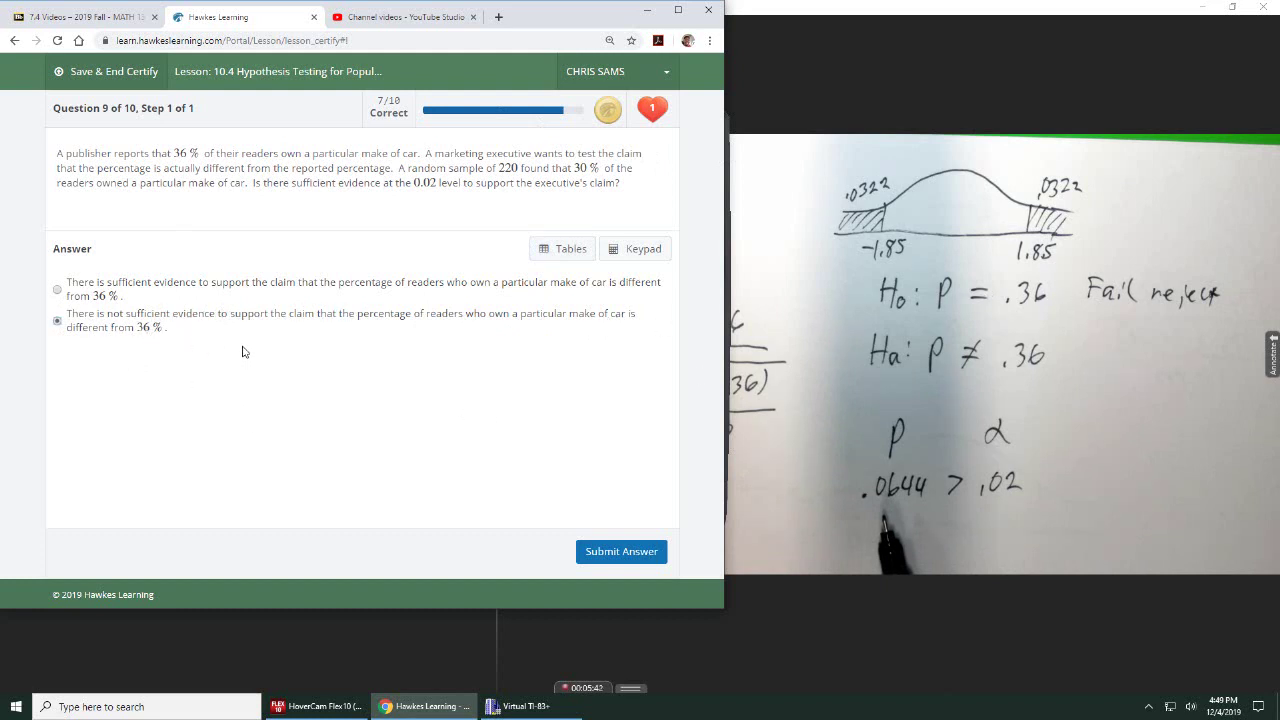
# Submit the question 9 answer and dismiss the correct-answer message
pyautogui.click(620, 553)
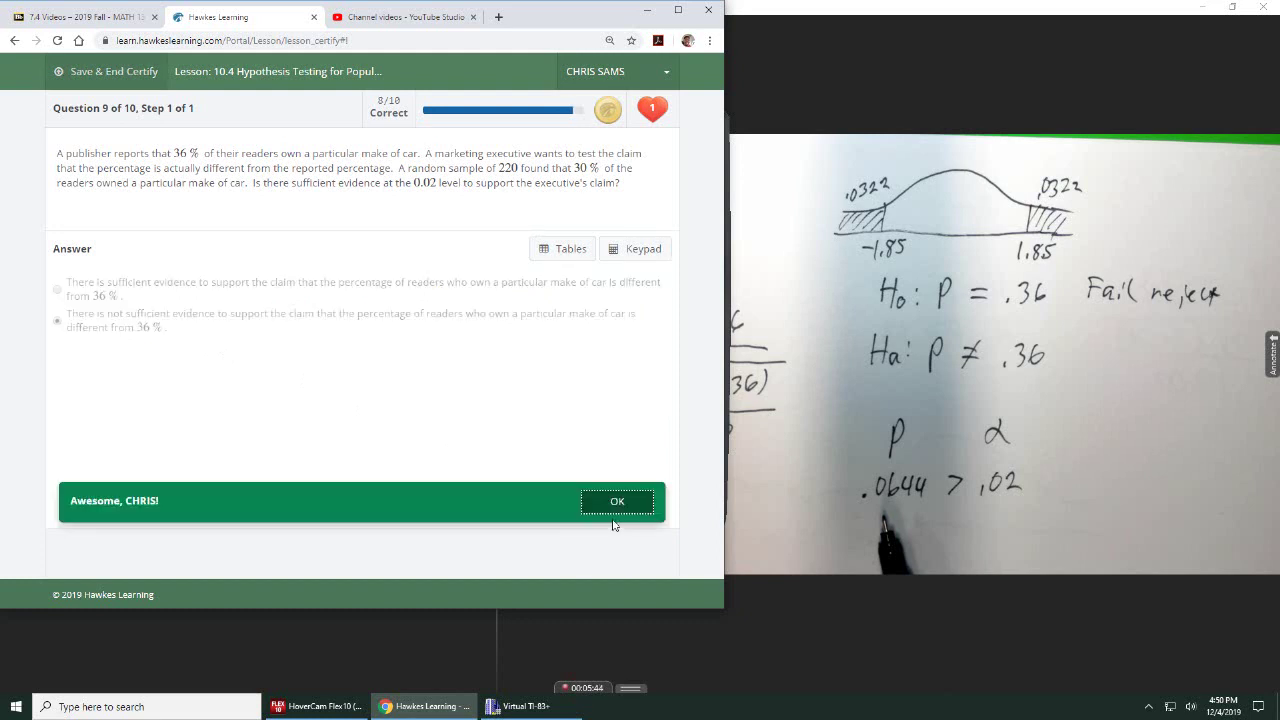
pyautogui.click(615, 509)
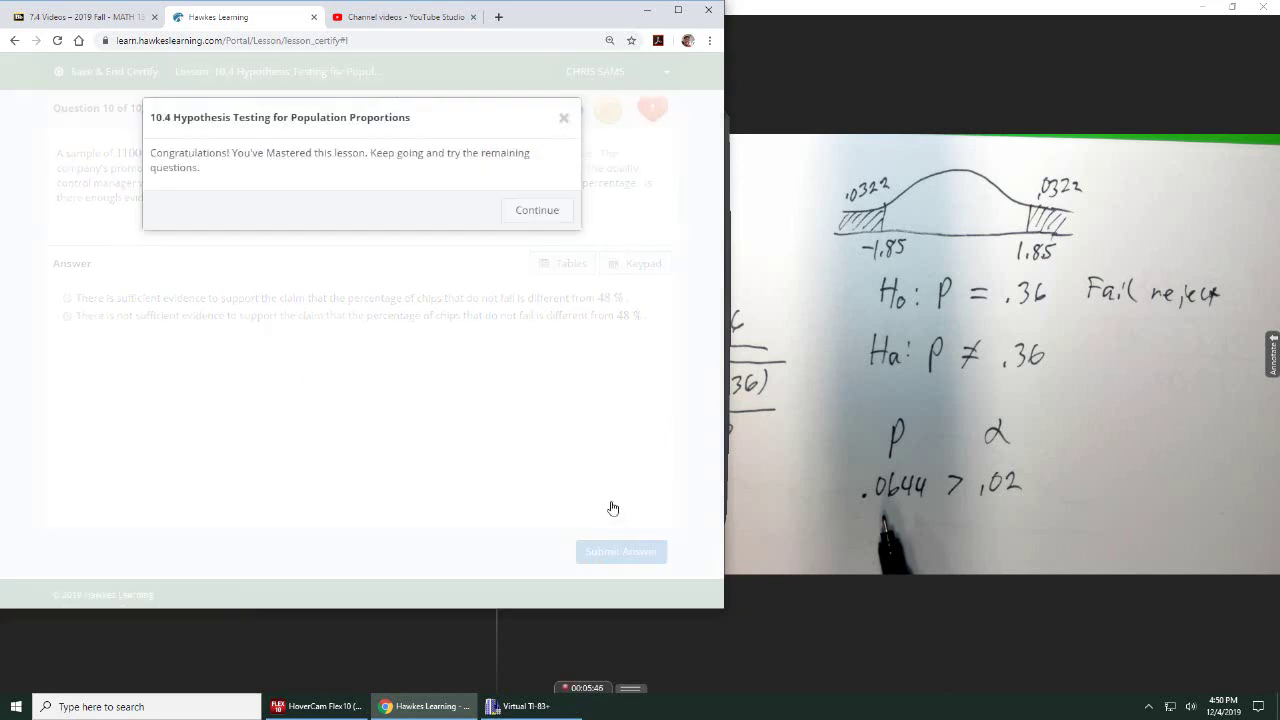
pyautogui.click(533, 212)
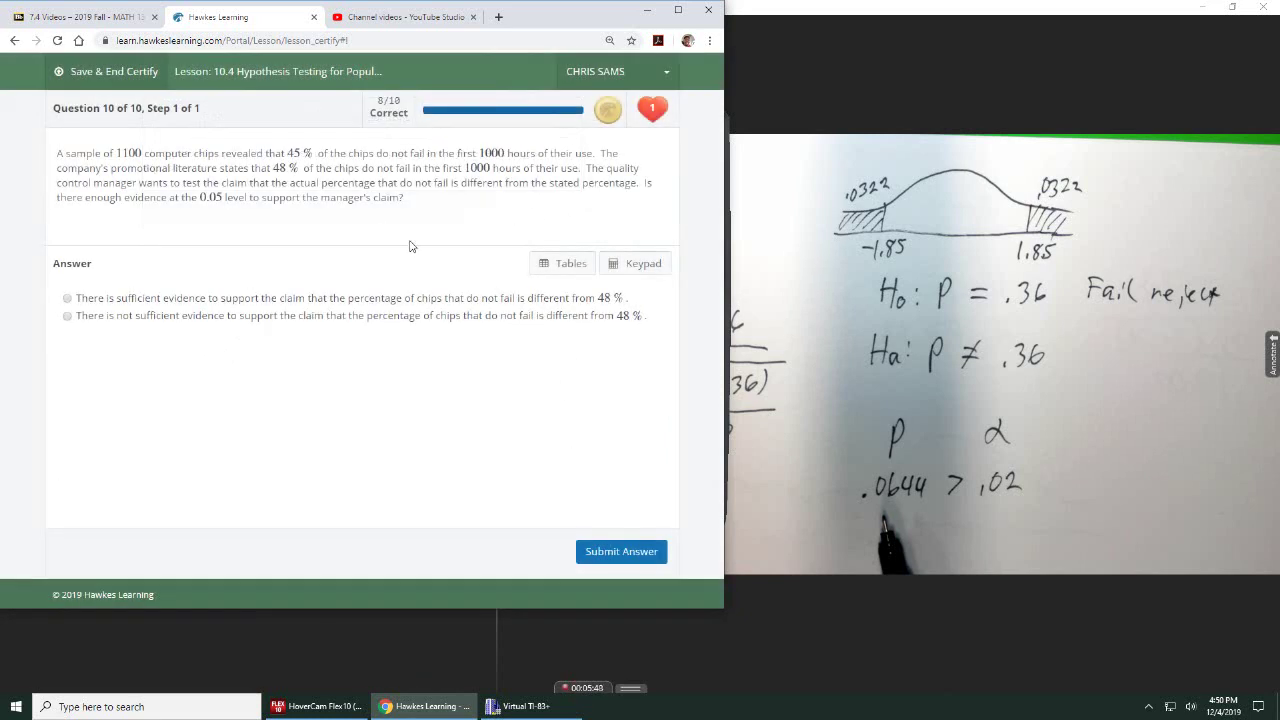